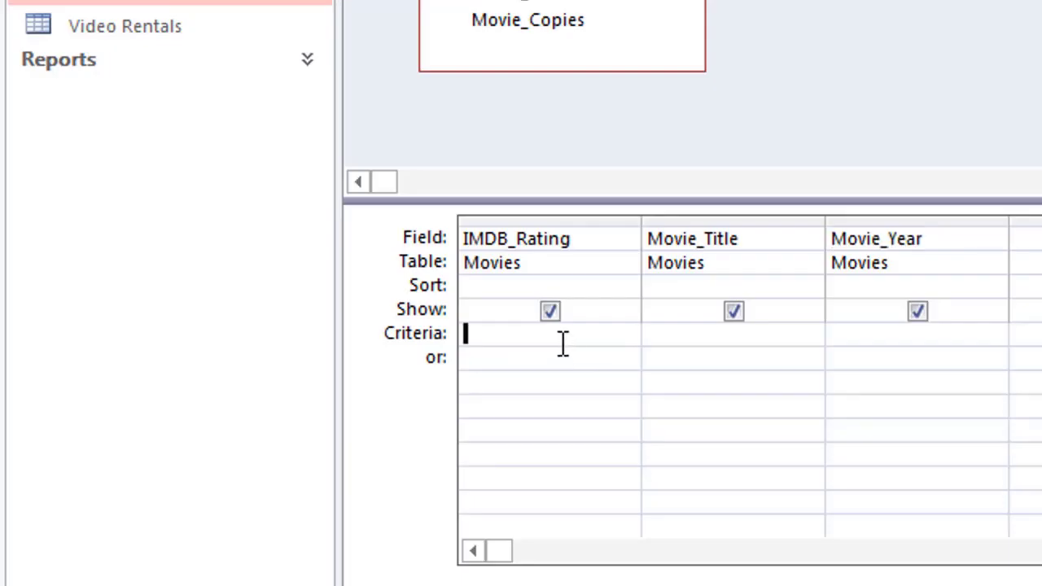
Step: Enter the query criterion >8.3 for IMDB_Rating and start the Movie_Year criterion with 20
type(">8.3")
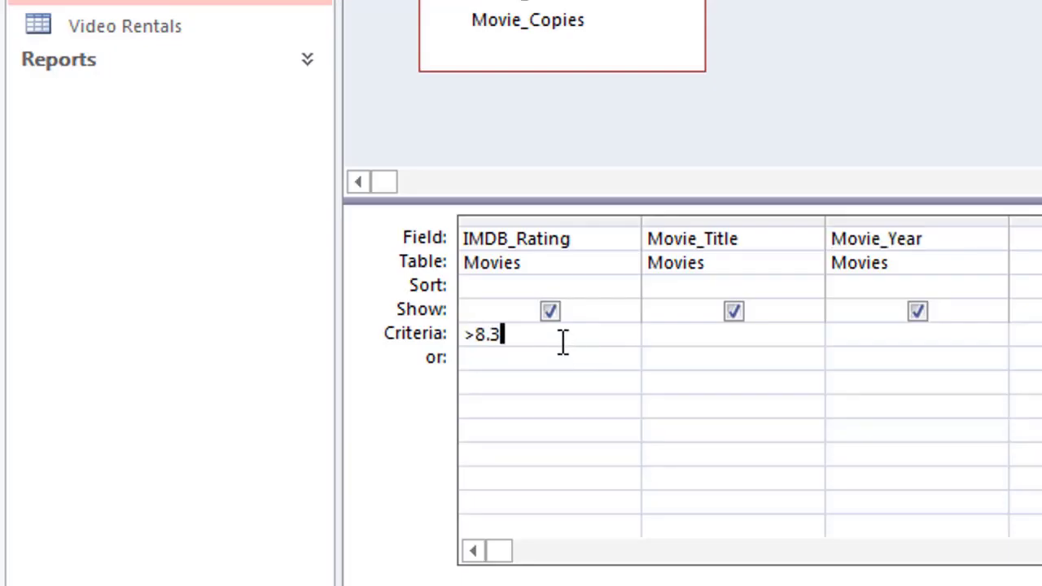
left_click(882, 333)
type("20")
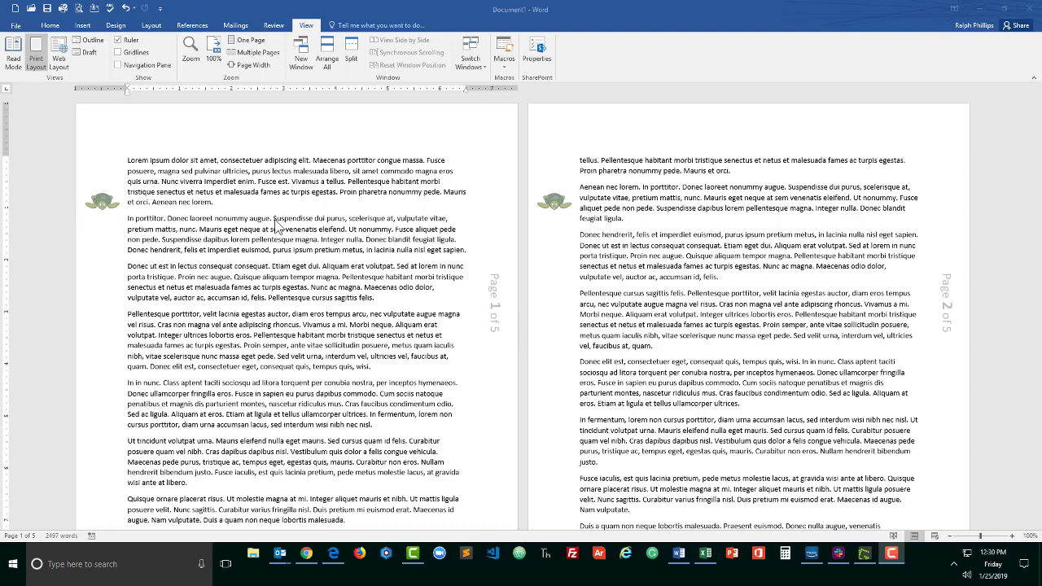
Step: In Word, create a blank document and fill it with placeholder text using =lorem(50,10)
left_click(52, 25)
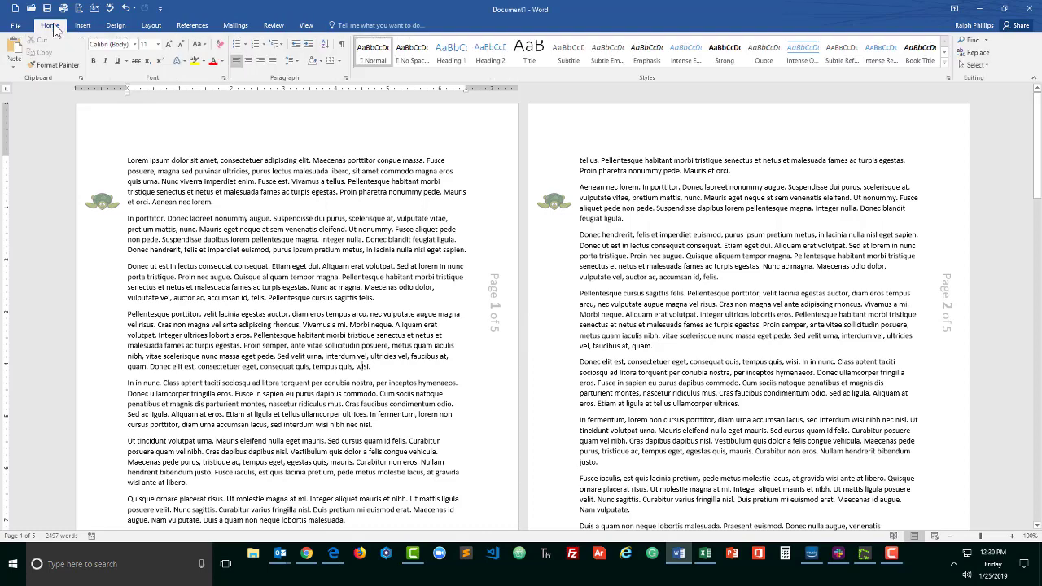
left_click(14, 8)
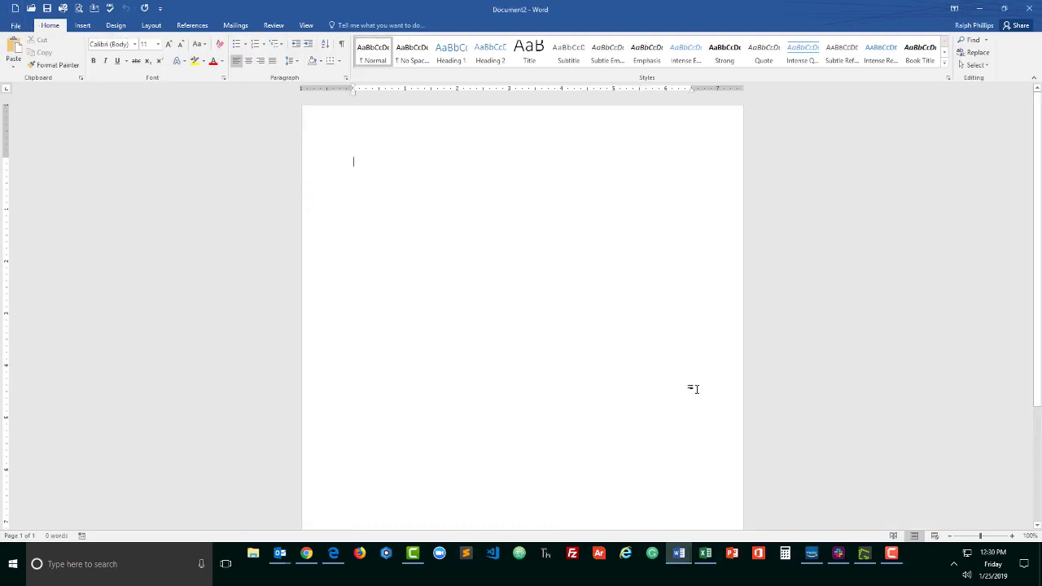
type("=")
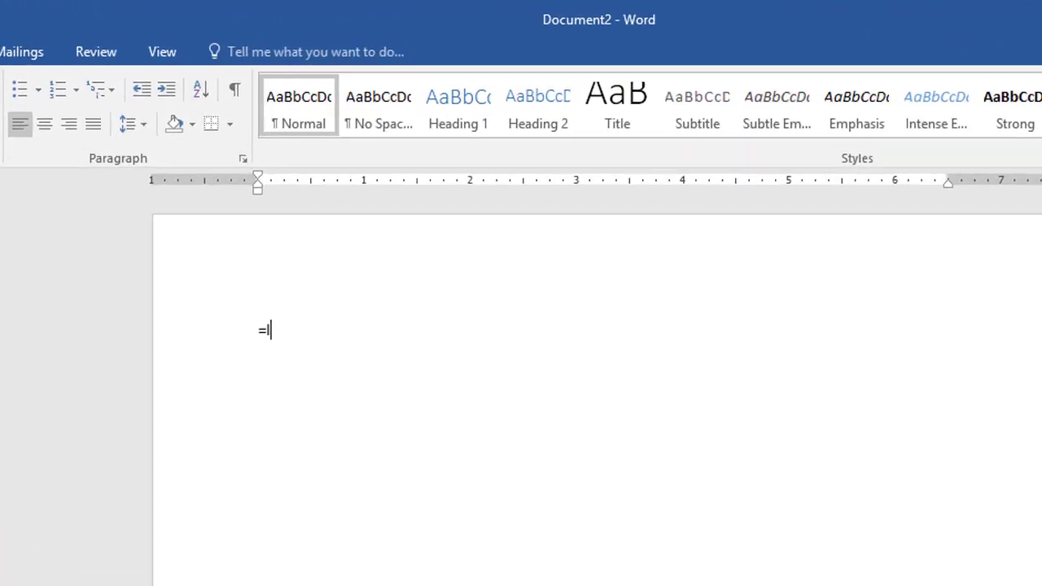
type("lorem(")
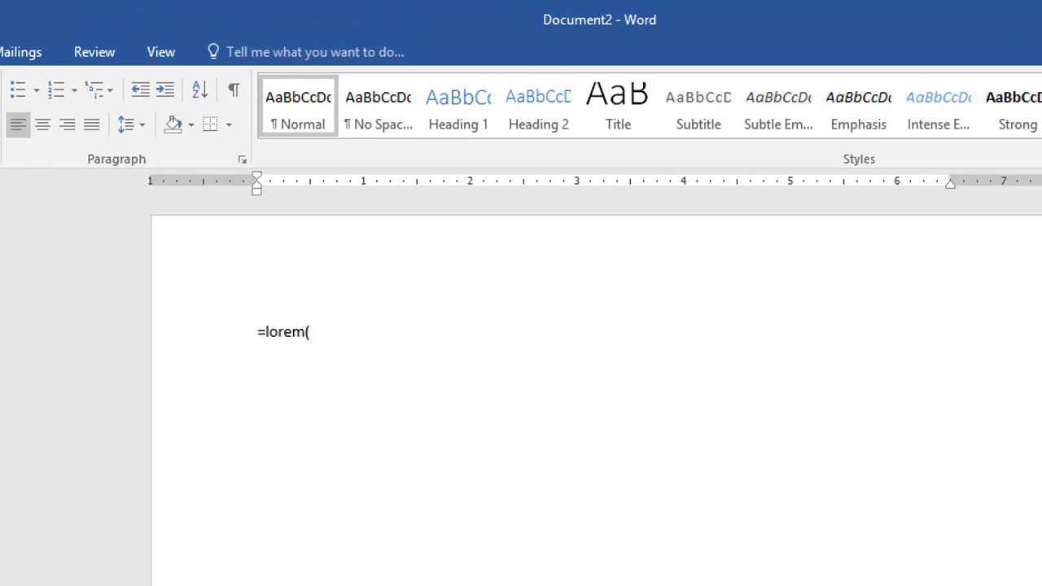
type("10")
key("BackSpace")
key("BackSpace")
type("54")
key("BackSpace")
type("0,10)")
key("Return")
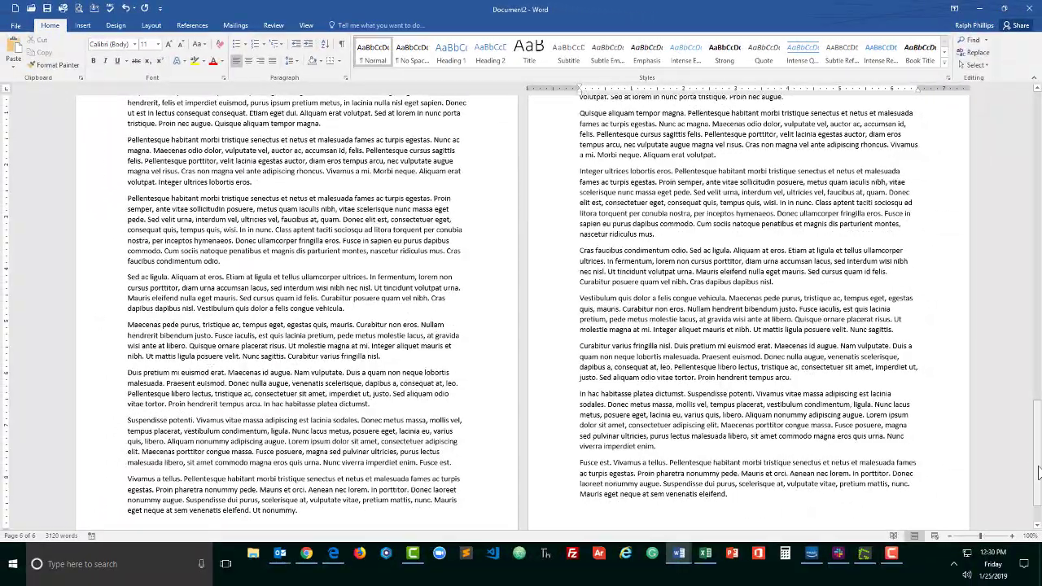
Step: Open a middle page's header for editing and insert an online picture of the smiling green cartoon turtle into it
left_click(1038, 473)
left_click_drag(1038, 473, 1035, 285)
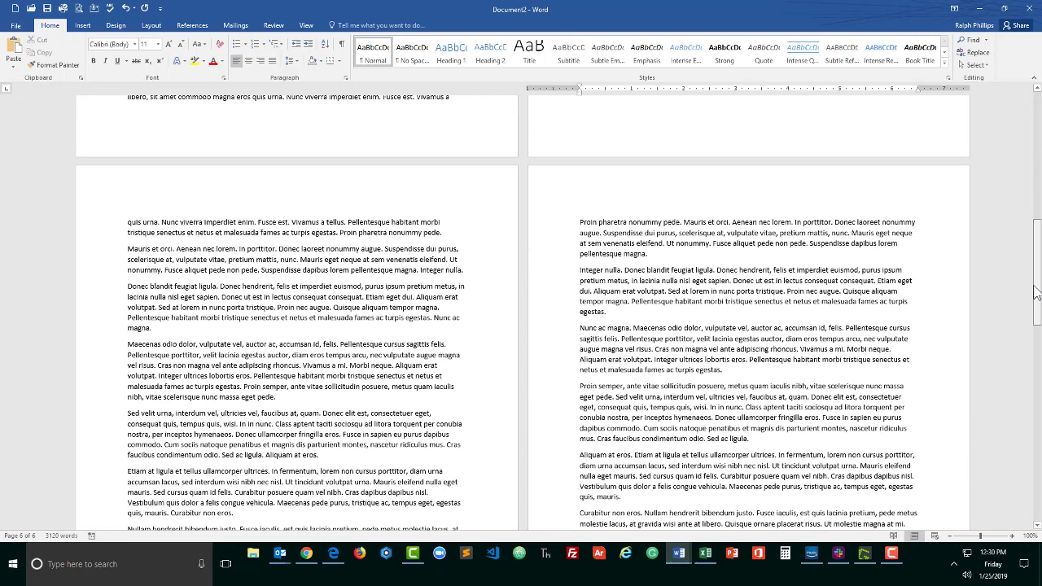
double_click(247, 182)
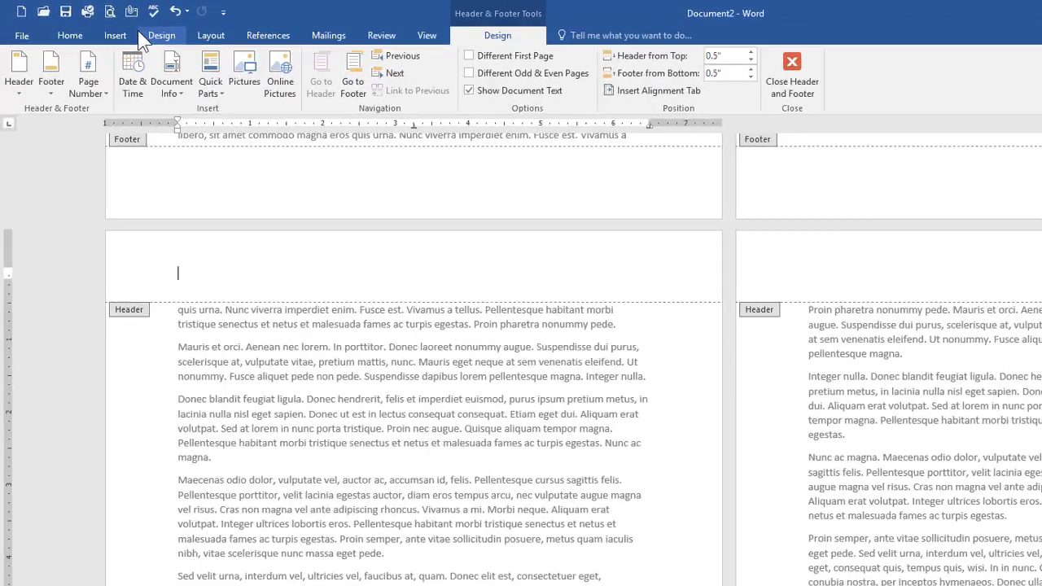
left_click(82, 25)
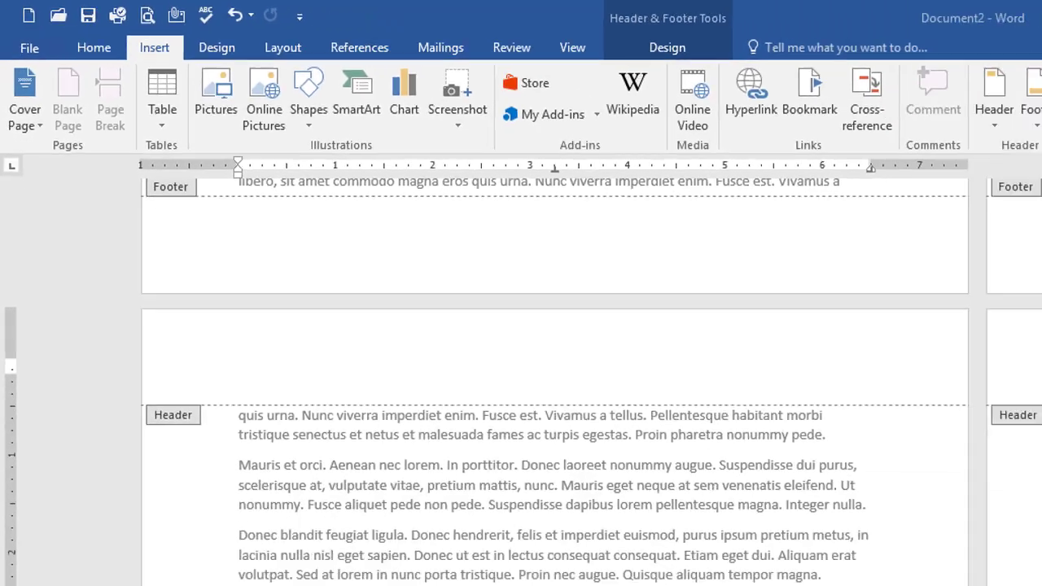
left_click(265, 101)
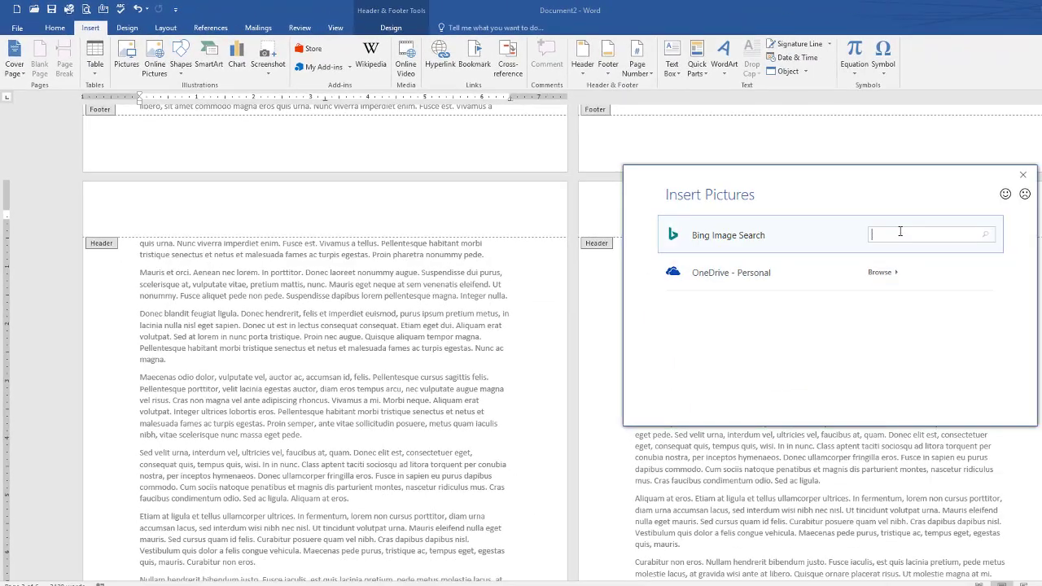
key("Return")
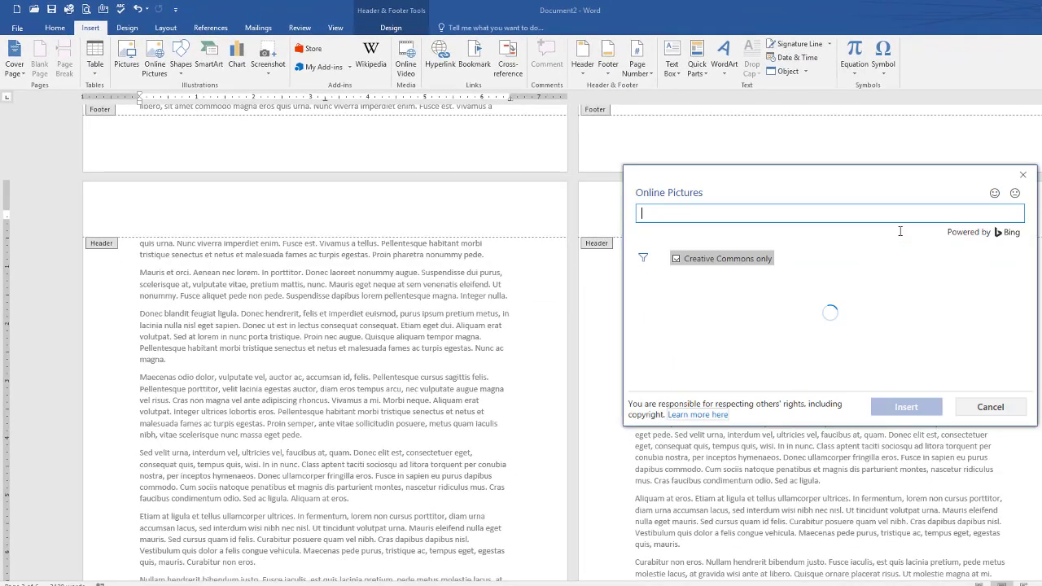
scroll(869, 291, "down", 1)
scroll(869, 292, "down", 2)
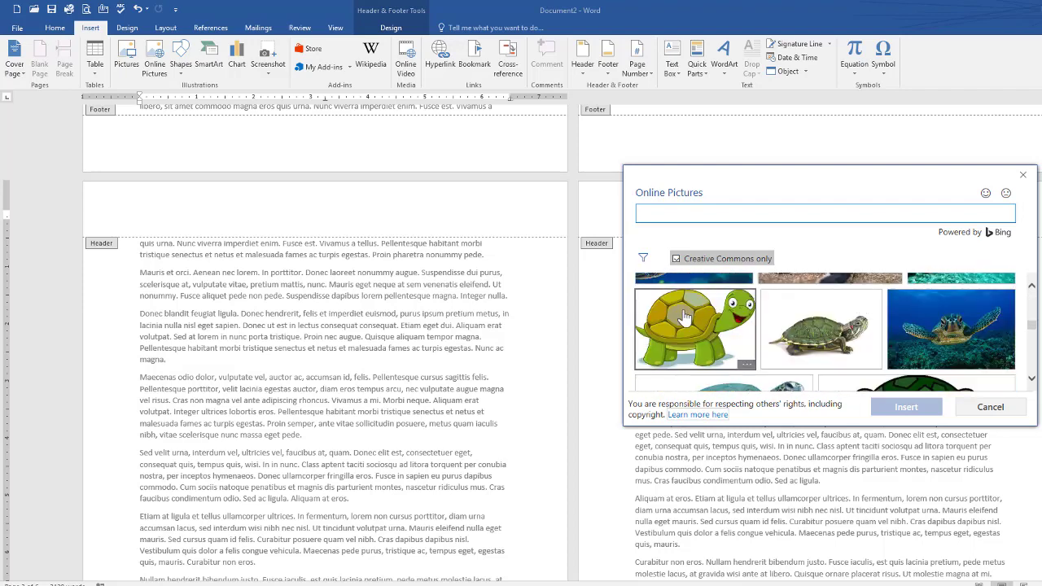
left_click(683, 317)
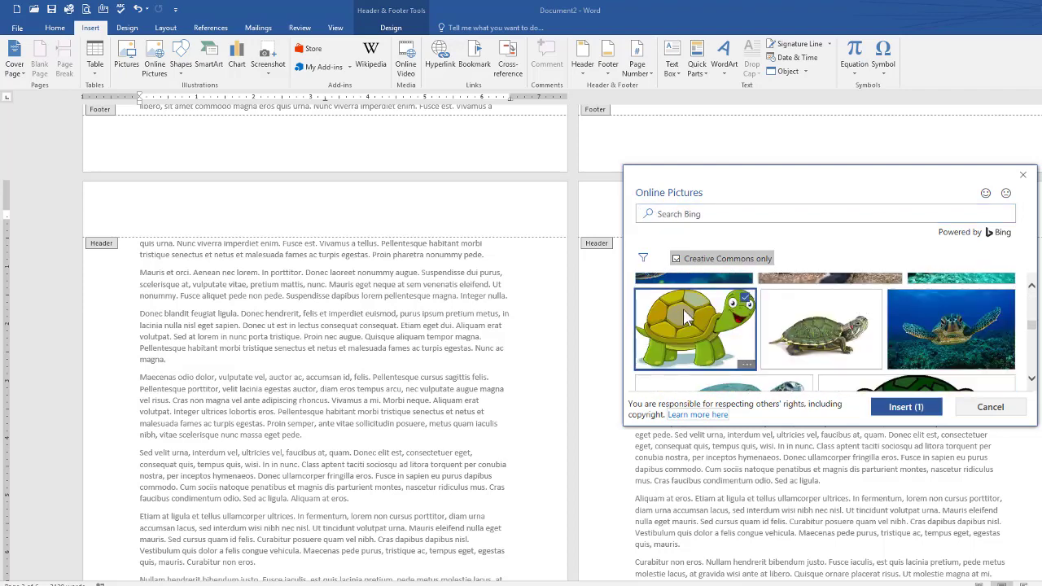
left_click(897, 411)
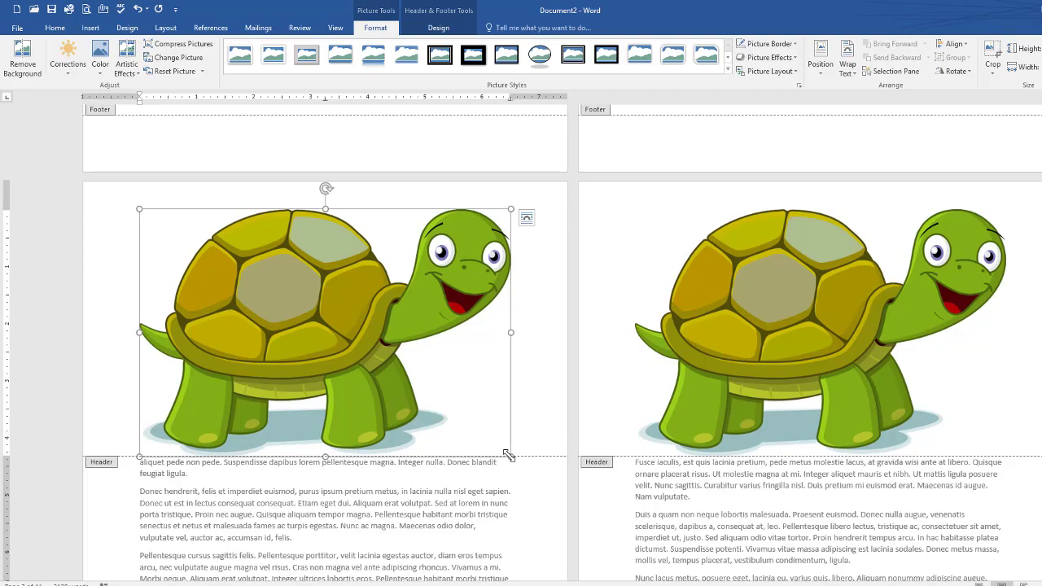
Step: Shrink the turtle picture to about 0.8 inch wide and set its text wrapping to In Front of Text
left_click_drag(507, 455, 184, 234)
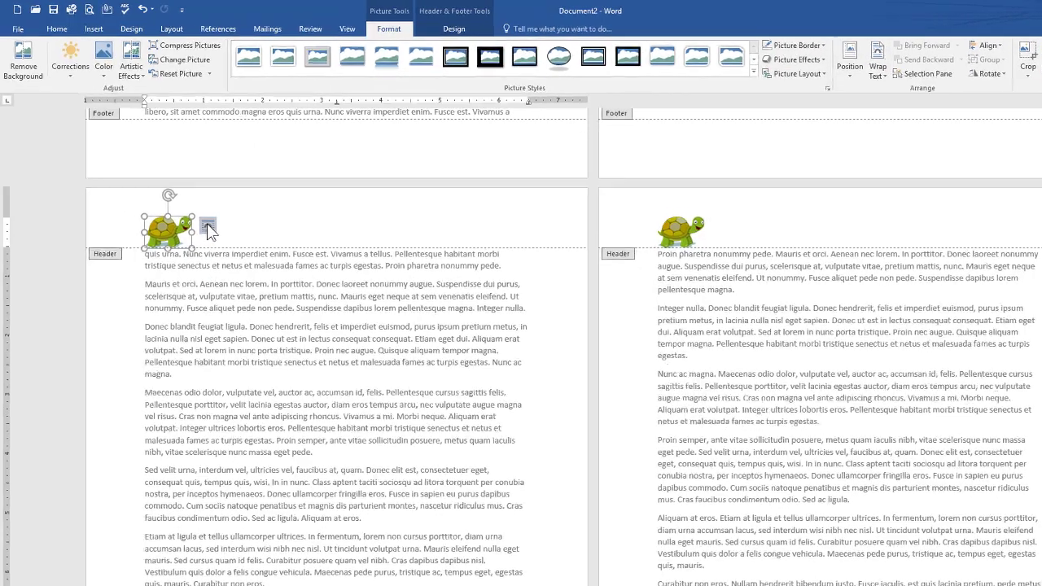
left_click(200, 218)
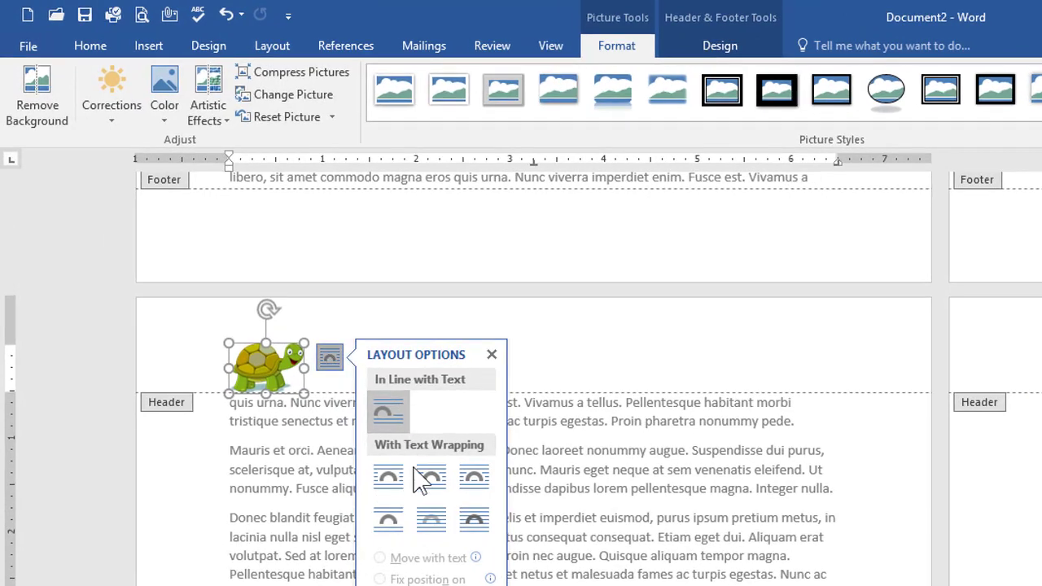
left_click(472, 521)
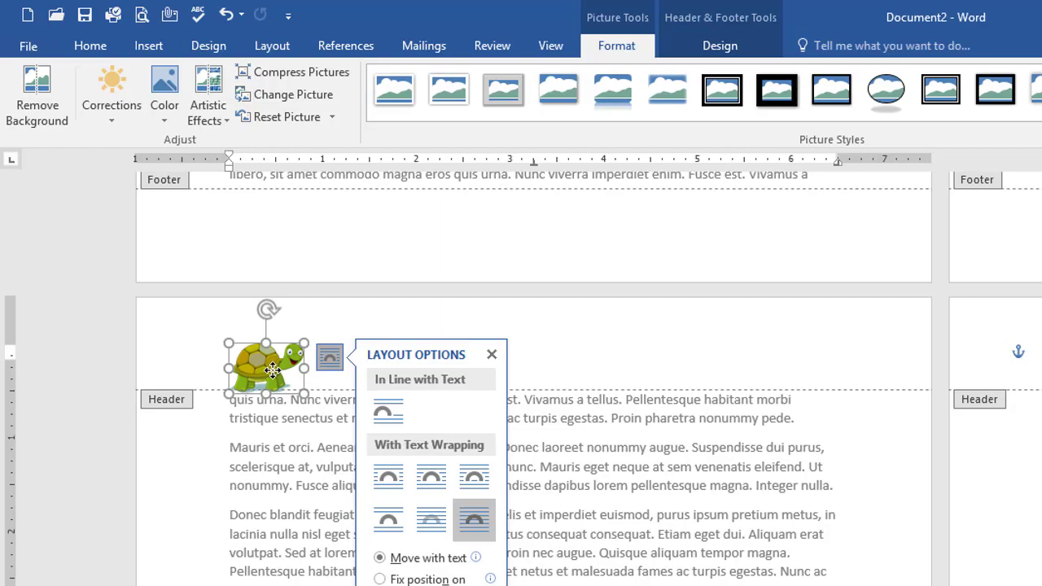
Step: Move the turtle picture out of the header into the page's left margin, beside the second paragraph
left_click_drag(271, 370, 443, 585)
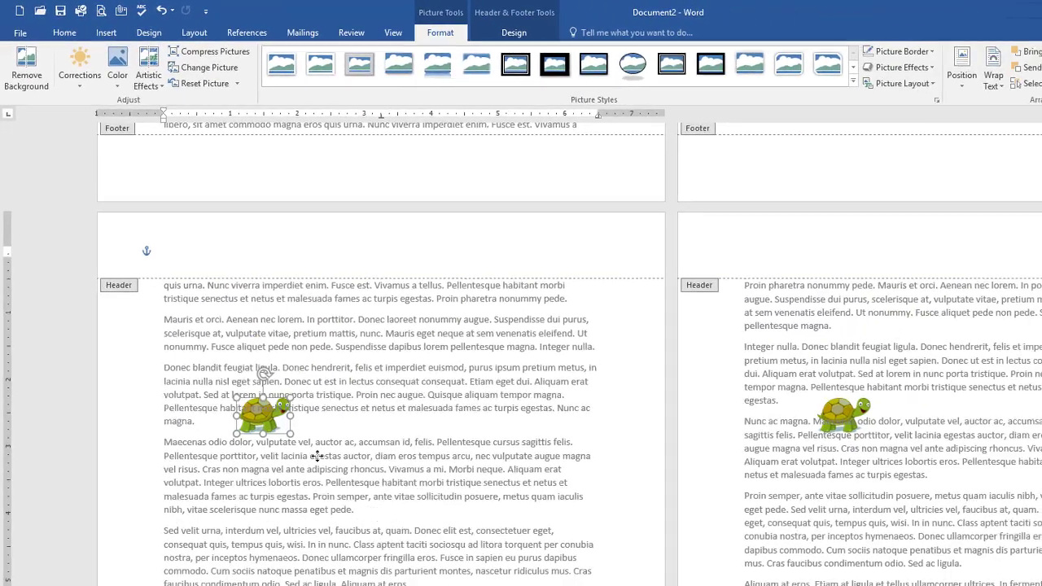
left_click_drag(316, 456, 337, 499)
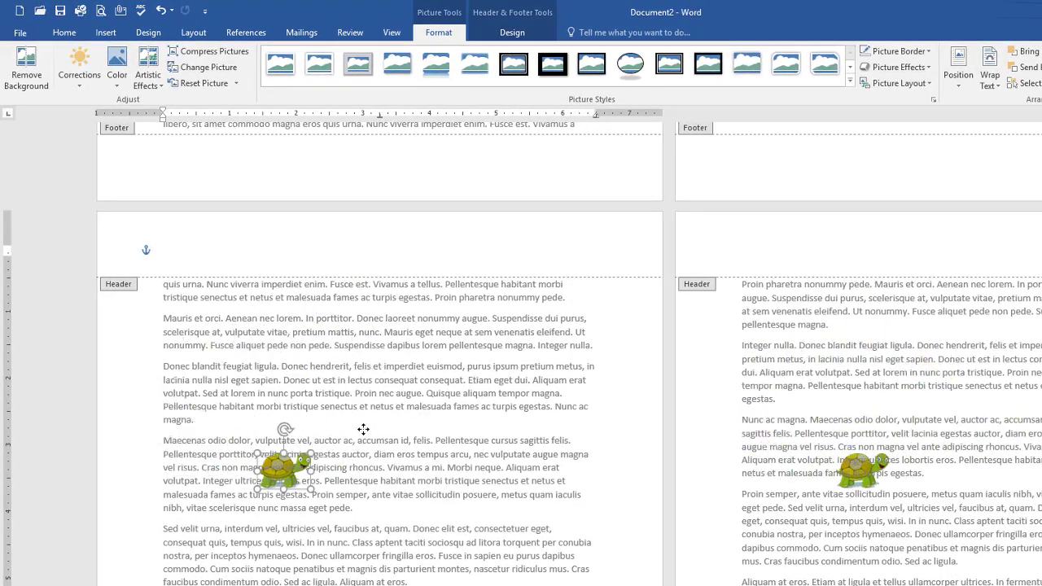
left_click_drag(363, 429, 129, 345)
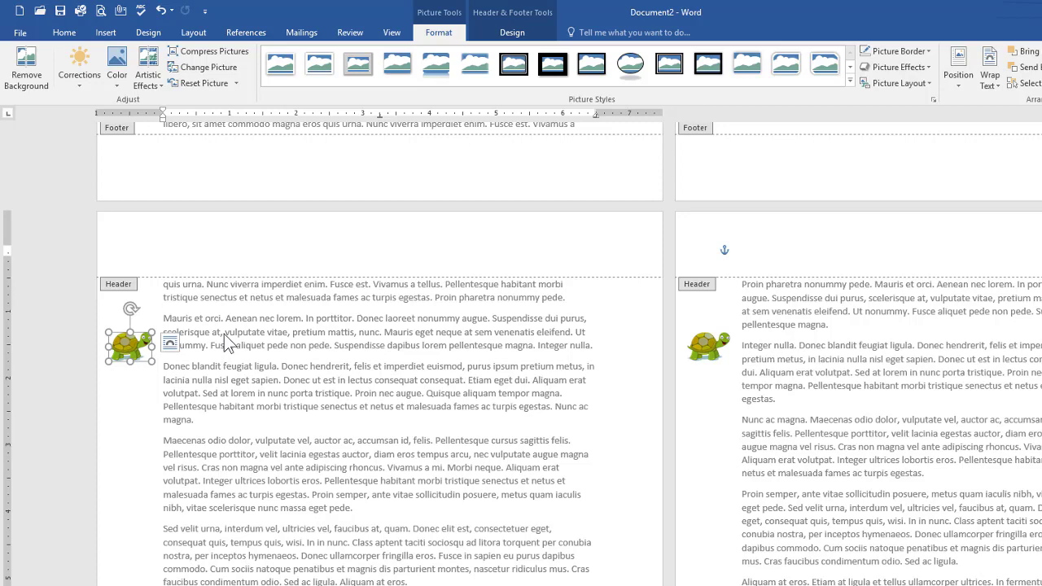
Step: Insert a built-in simple text box from the header and place it, shrunk to about 2 inches wide, between the second and third paragraphs
left_click(193, 263)
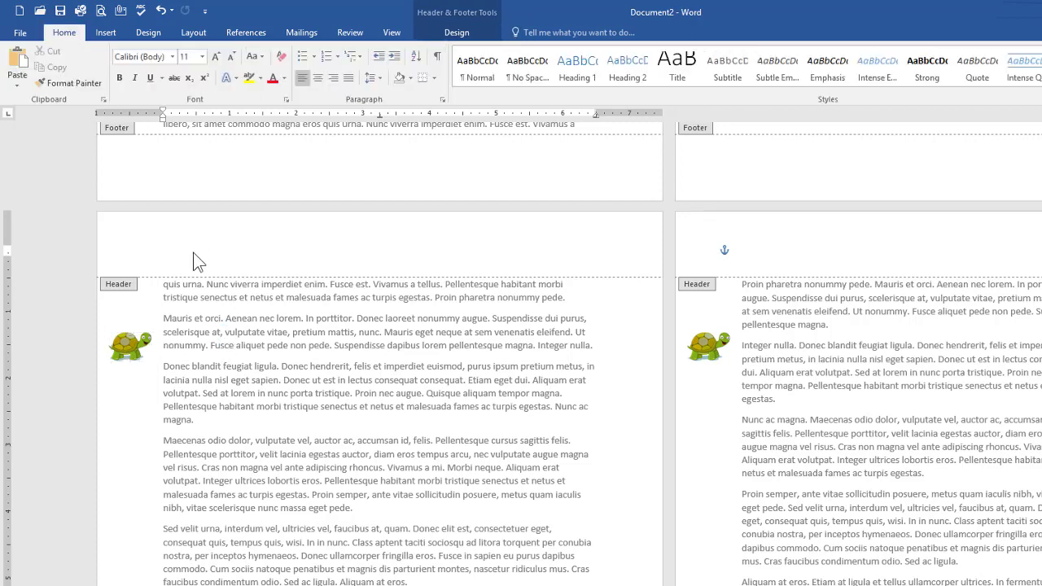
left_click(108, 34)
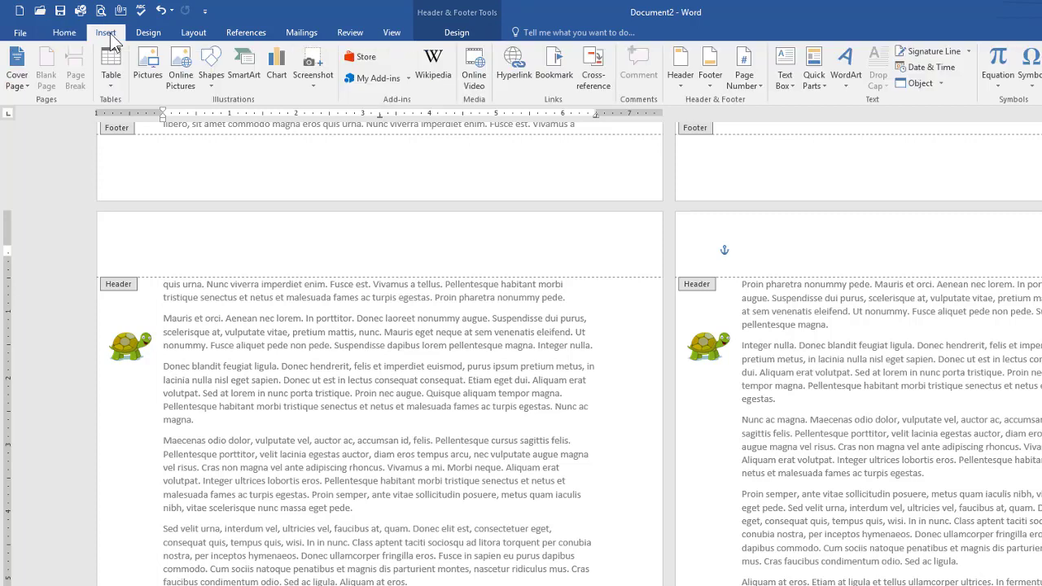
left_click(782, 80)
left_click(812, 146)
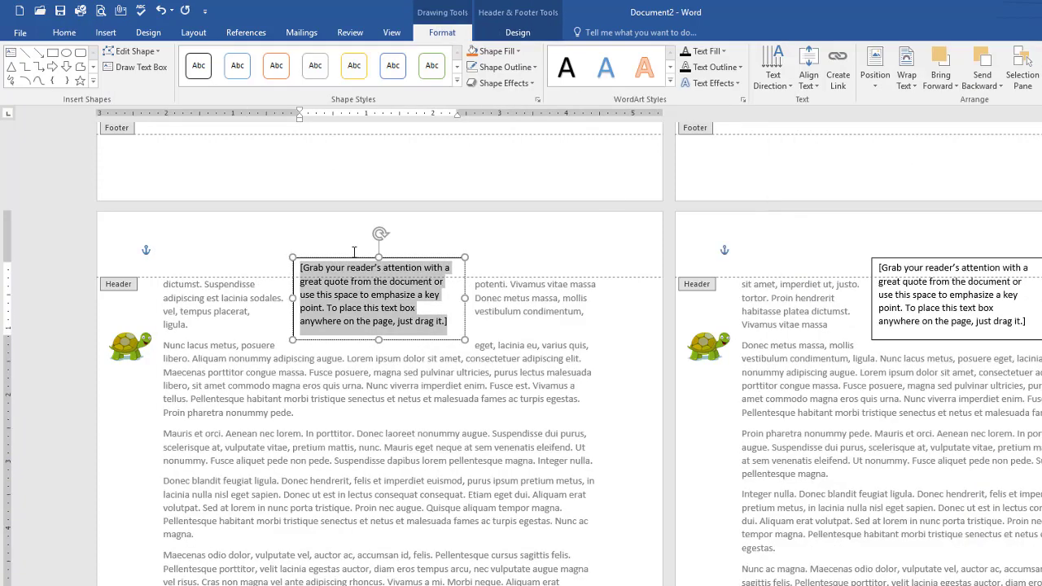
left_click_drag(464, 337, 429, 301)
left_click_drag(401, 258, 492, 388)
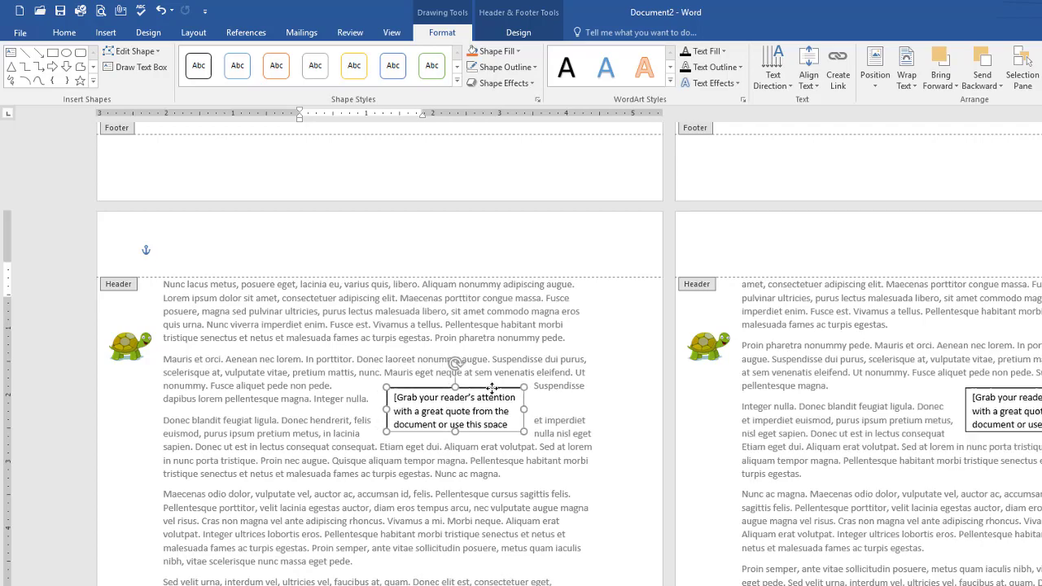
Step: Replace the text box's placeholder with "Page" followed by a Plain Number page number at the current position
left_click(435, 413)
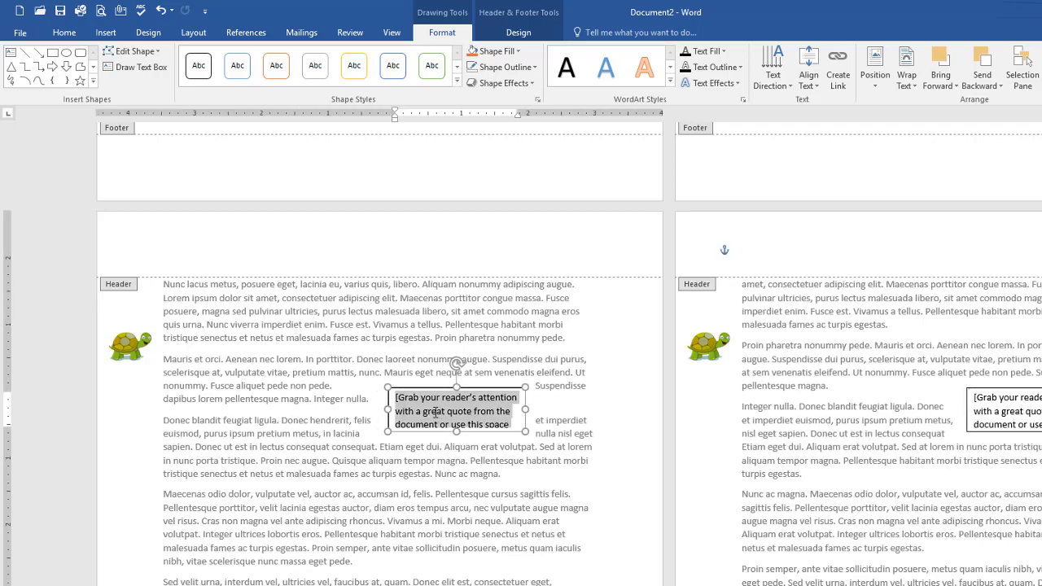
type("Page")
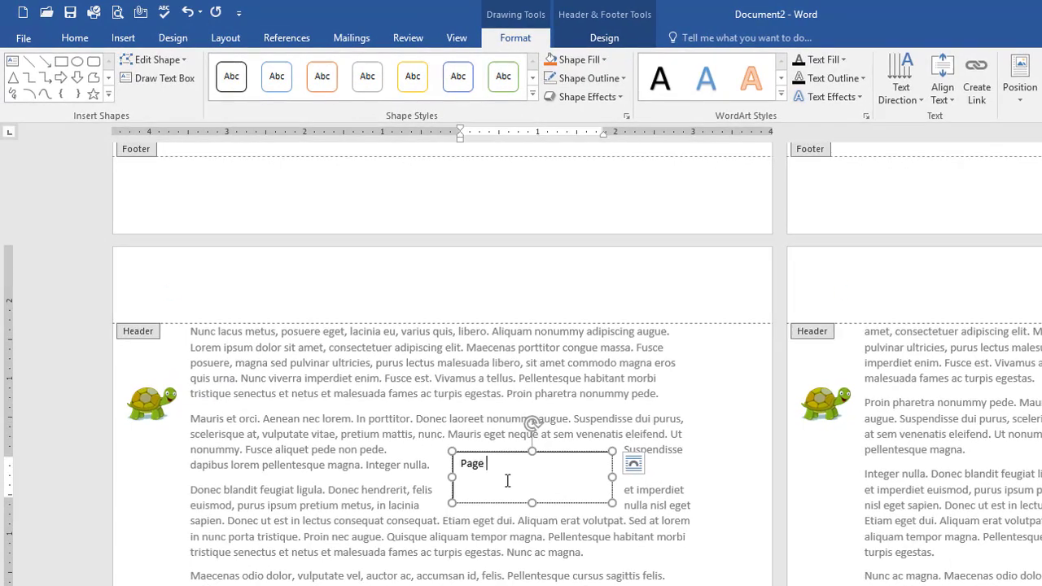
left_click(603, 37)
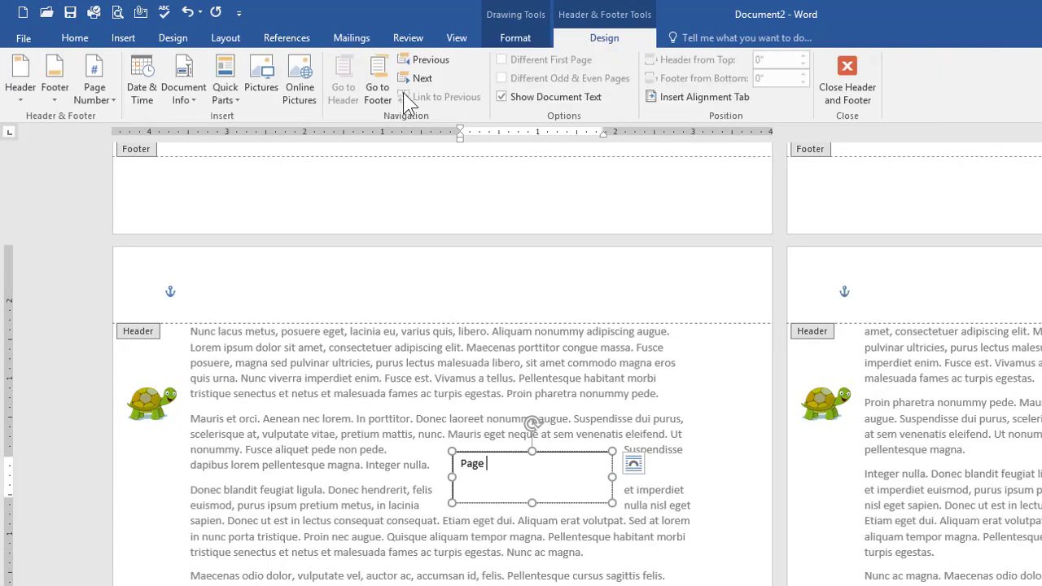
left_click(103, 99)
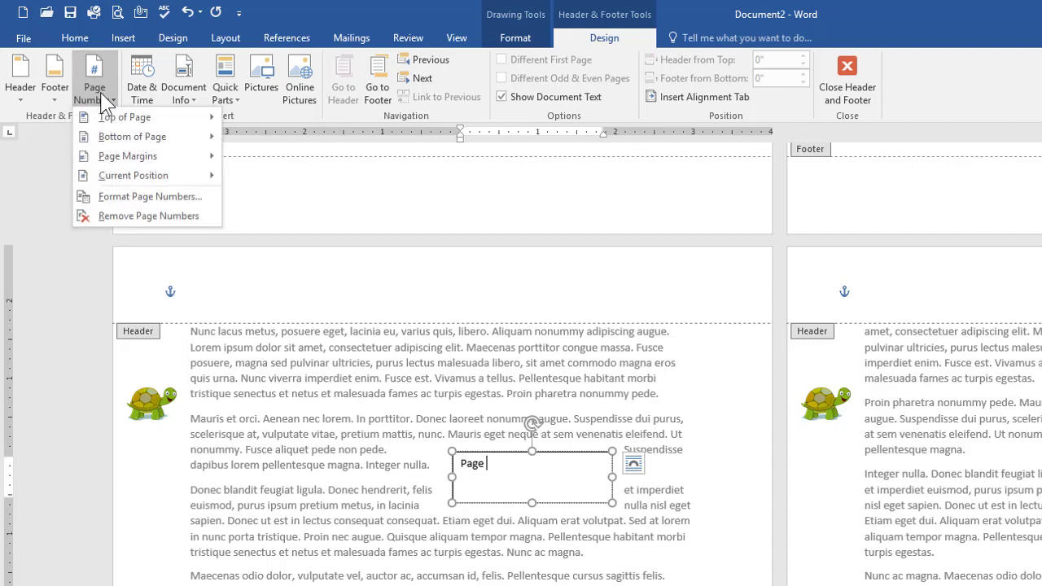
mouse_move(173, 173)
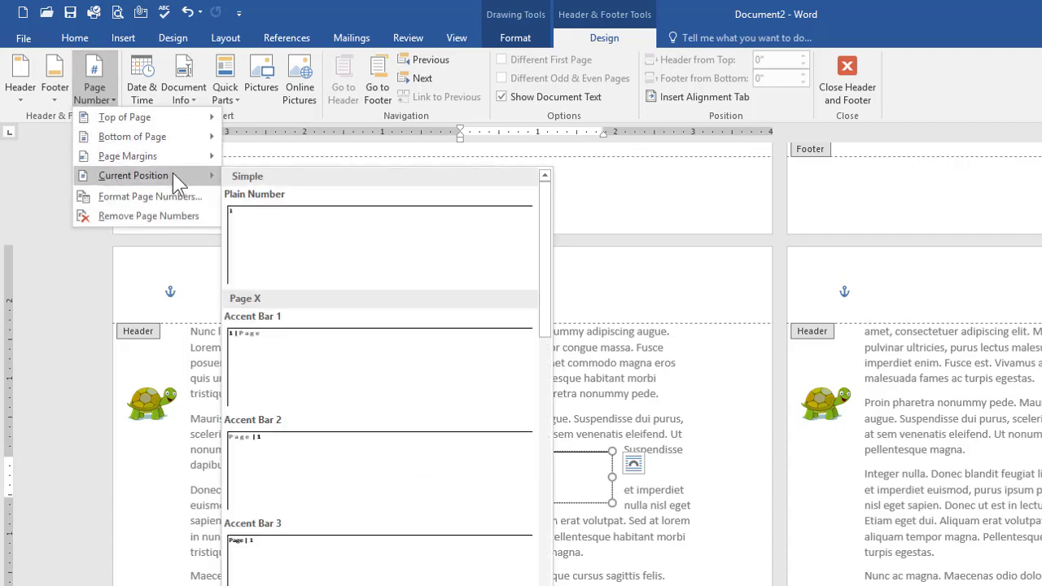
left_click(275, 228)
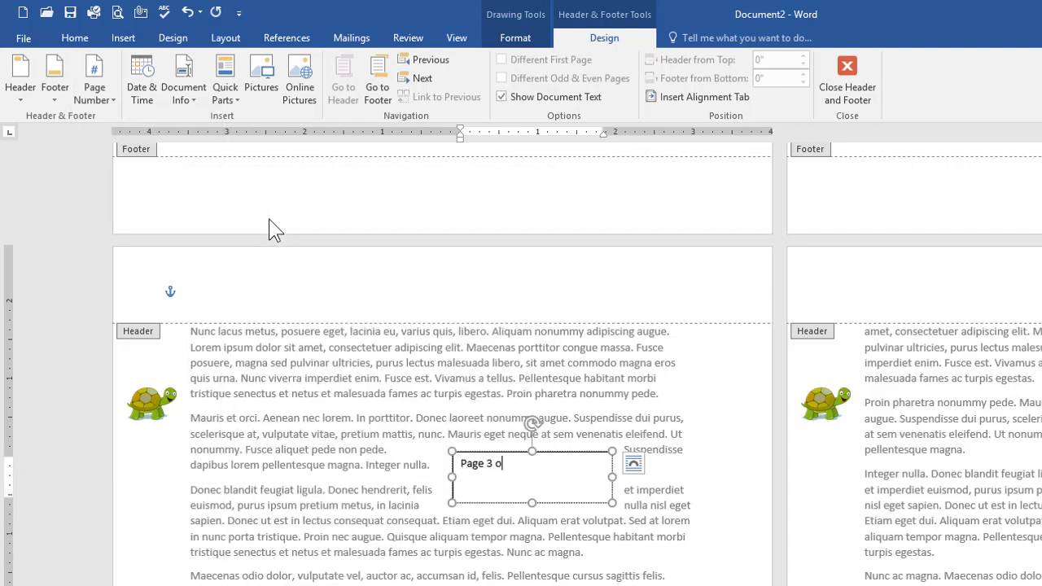
Step: Add "of" after the page number in the text box, followed by a NumPages field
type("of")
left_click(185, 100)
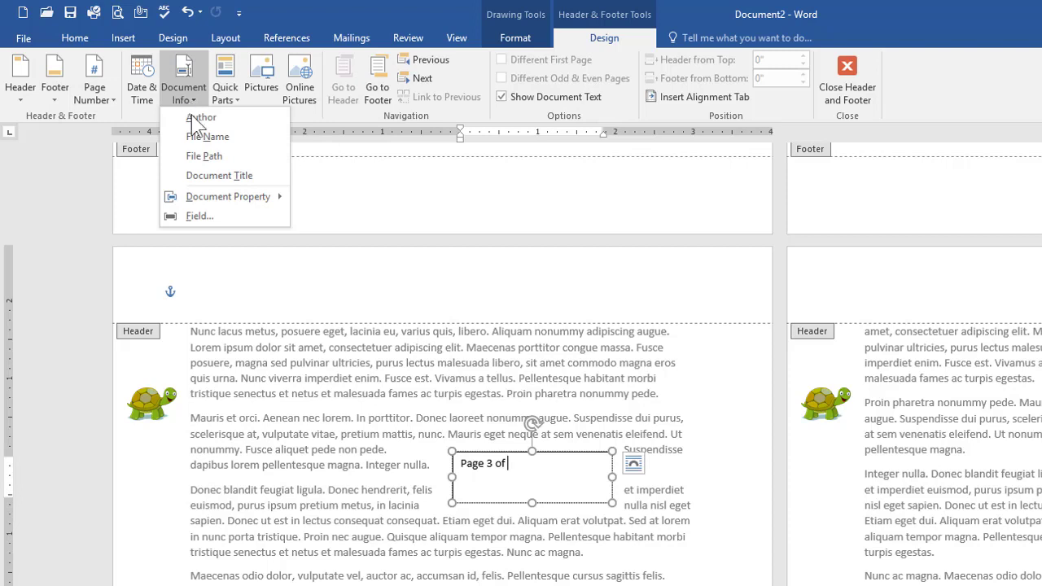
left_click(204, 216)
left_click_drag(629, 323, 632, 413)
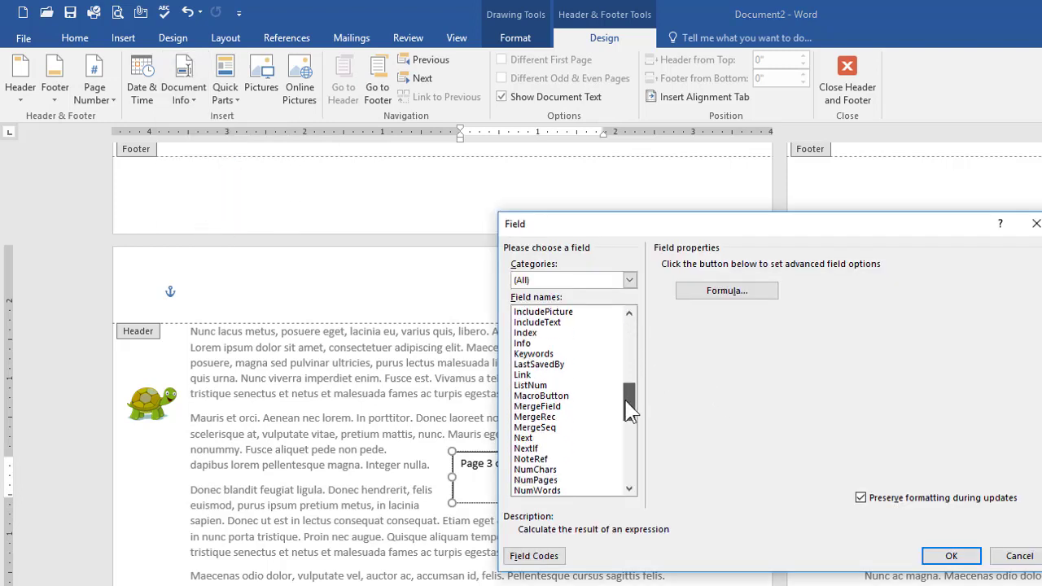
left_click(551, 481)
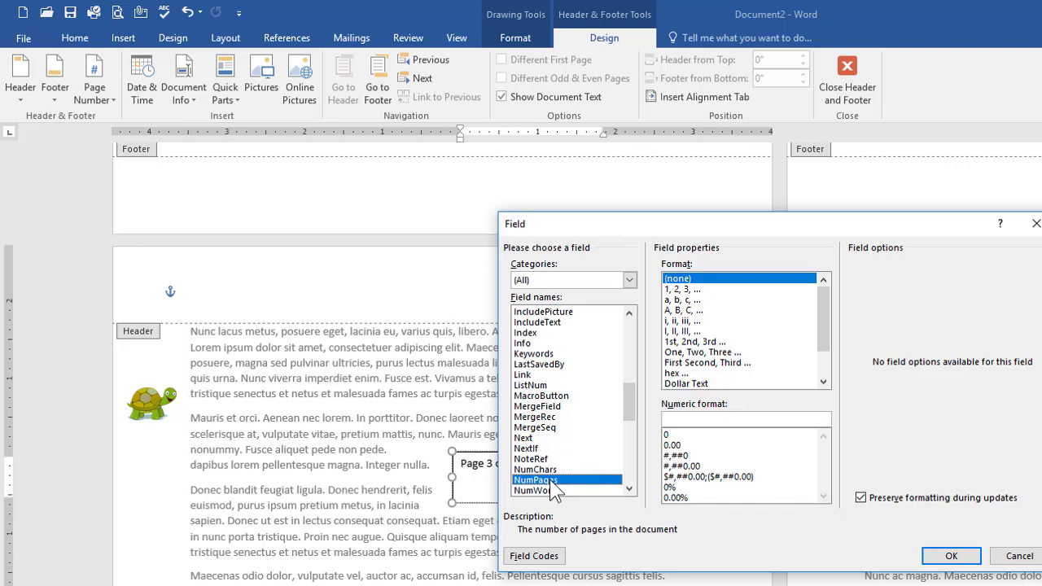
double_click(552, 481)
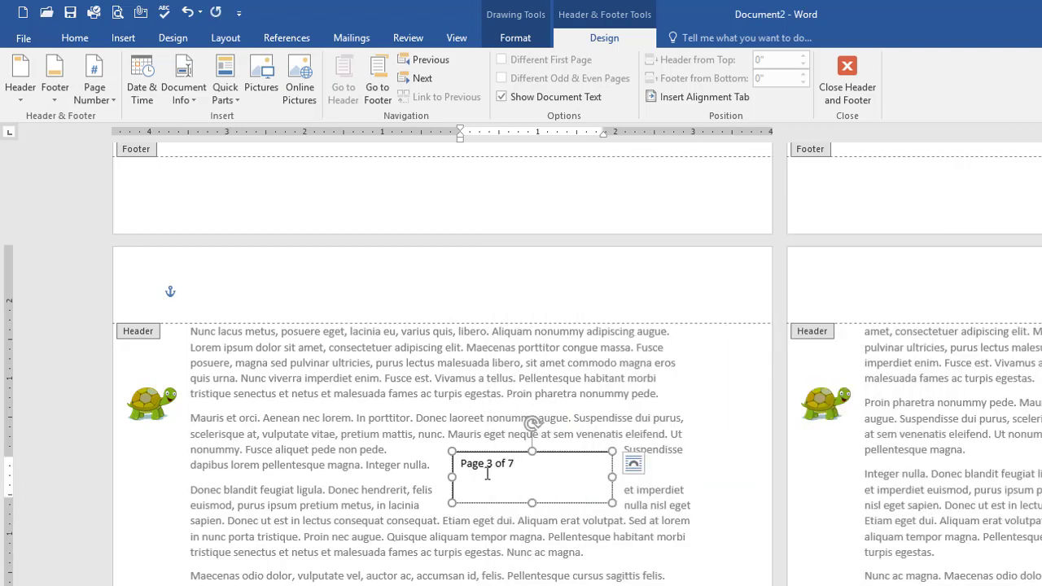
Step: Set the "Page X of Y" text box's font size to 14 and centre its text
left_click(564, 452)
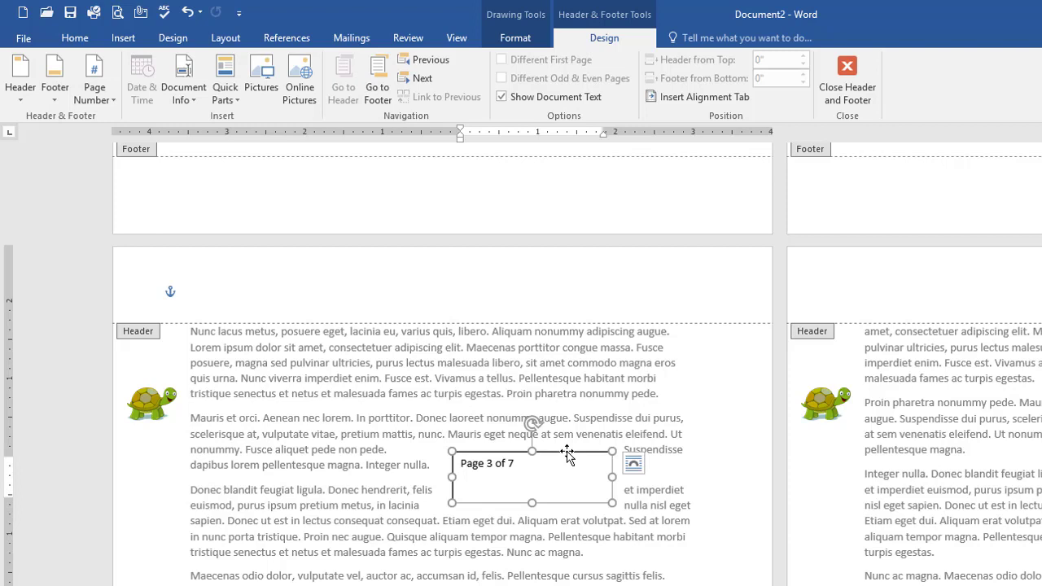
left_click(83, 38)
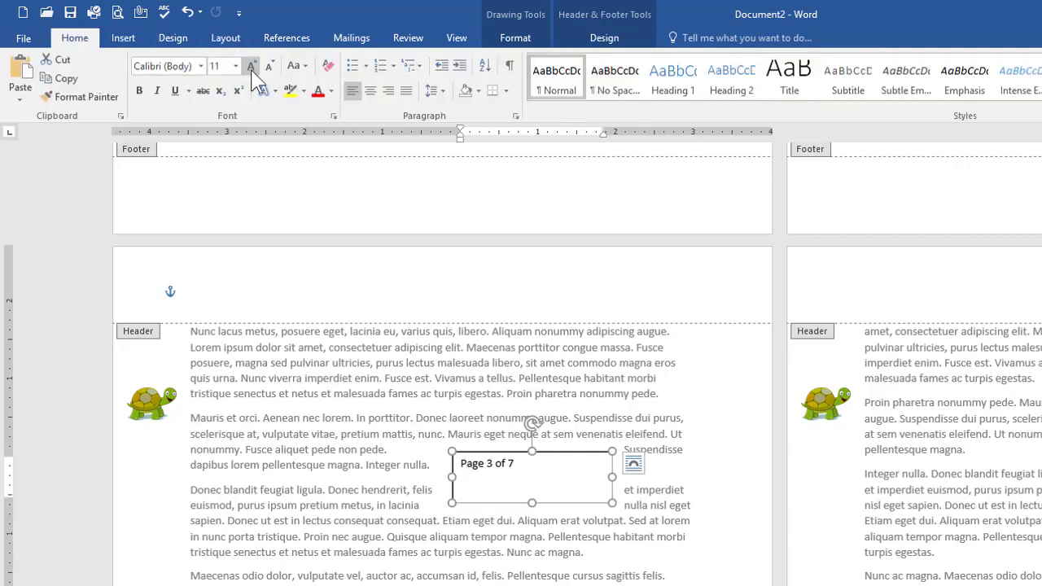
left_click(252, 66)
left_click(251, 67)
left_click(251, 67)
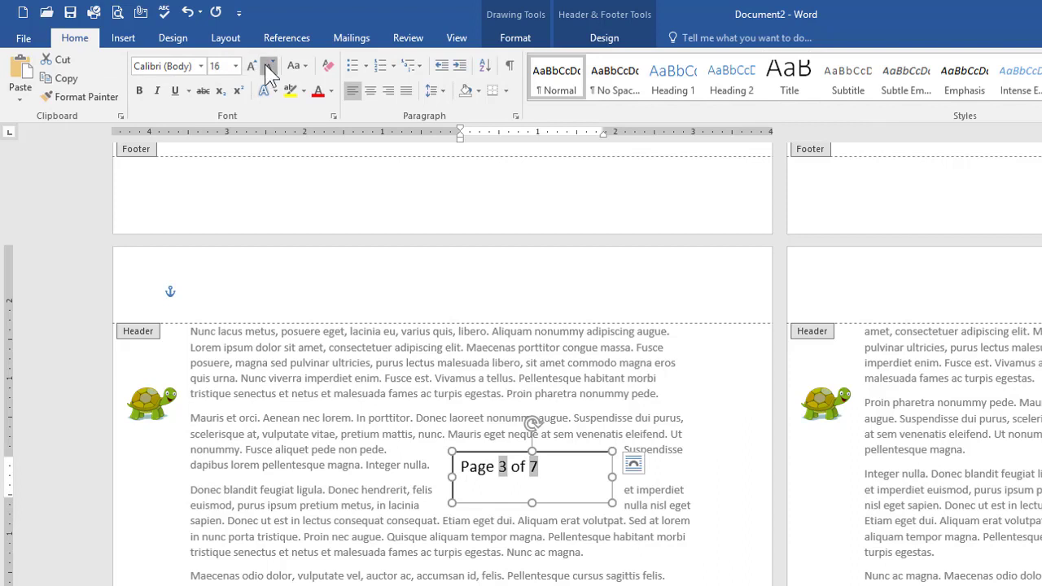
left_click(269, 67)
left_click(370, 91)
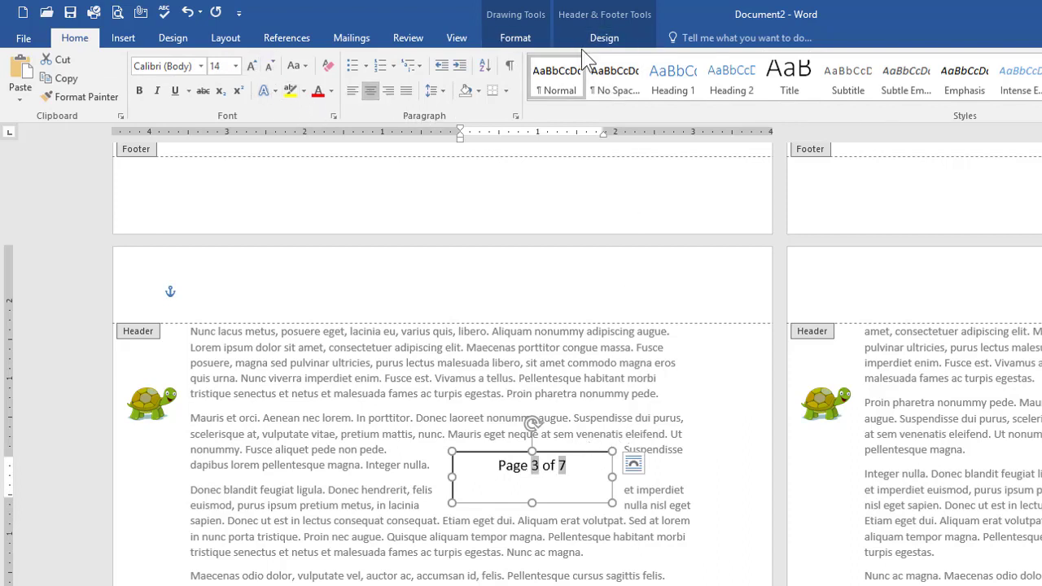
Step: Remove the text box's outline and shorten the box to about 0.38 inches high
left_click(513, 40)
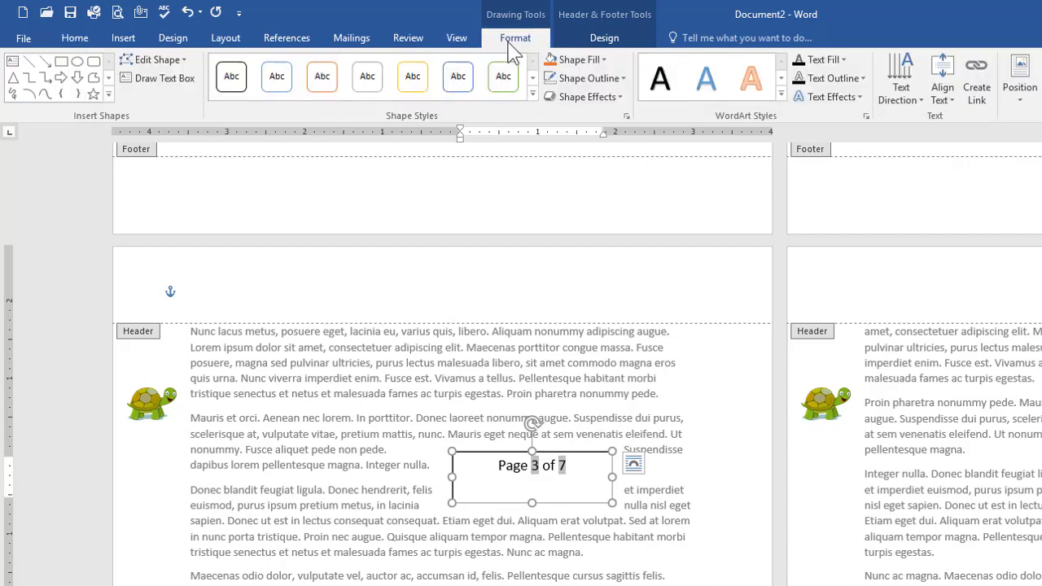
left_click(588, 77)
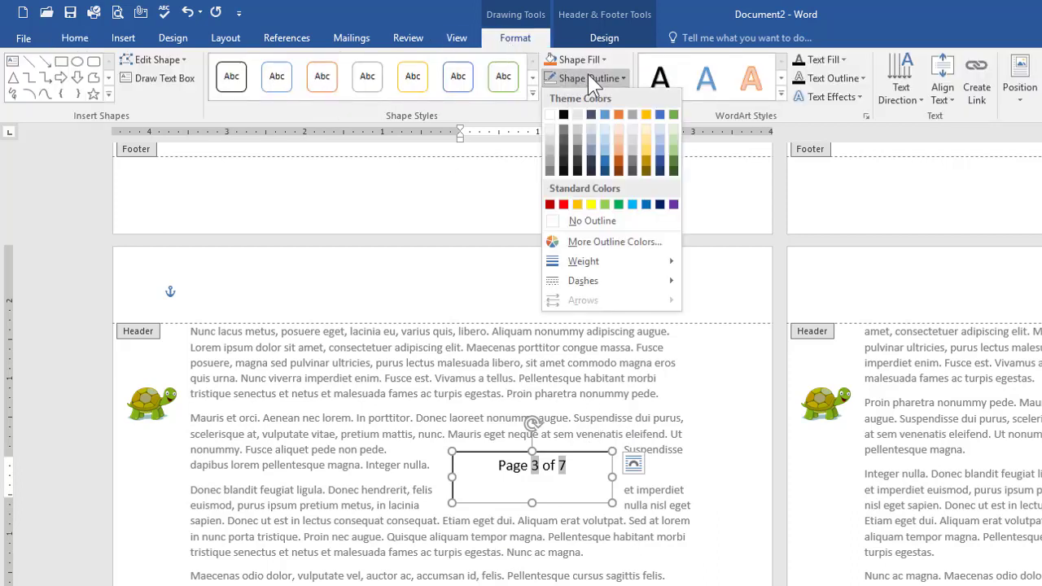
left_click(578, 221)
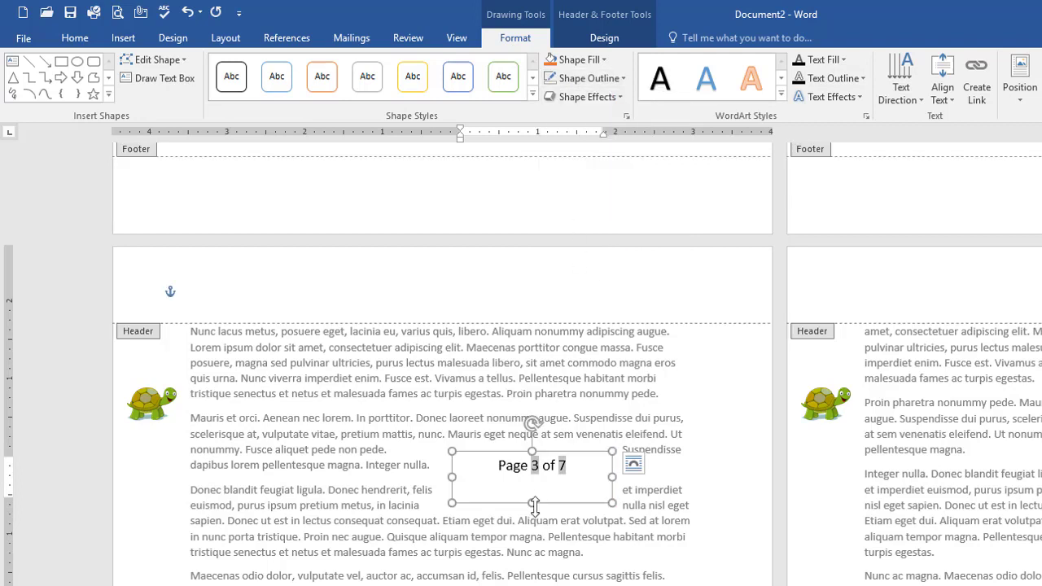
left_click_drag(532, 502, 536, 481)
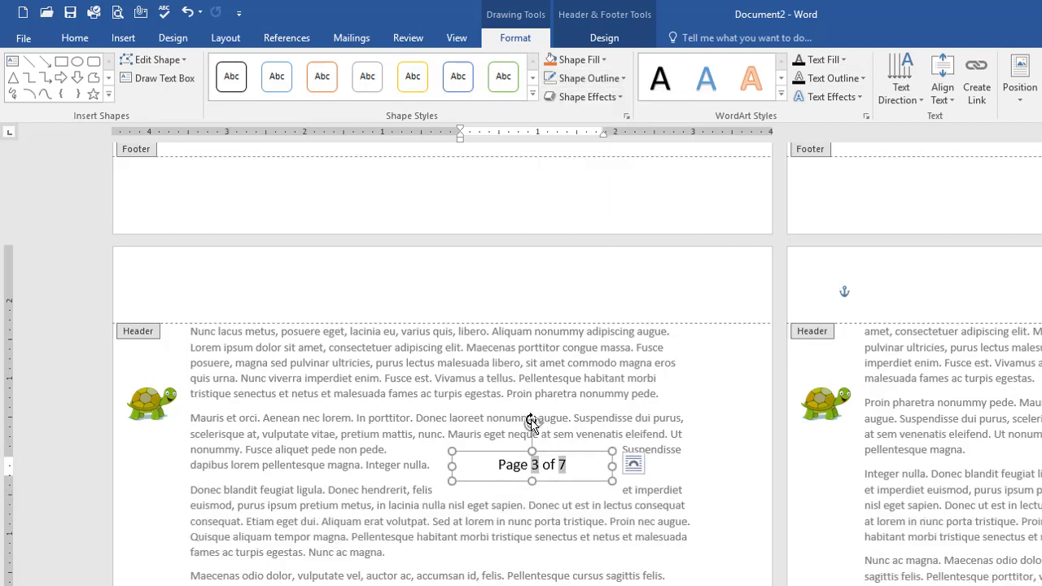
Step: Rotate the text box 90 degrees clockwise and set its text wrapping to In Front of Text
left_click_drag(546, 422, 574, 466)
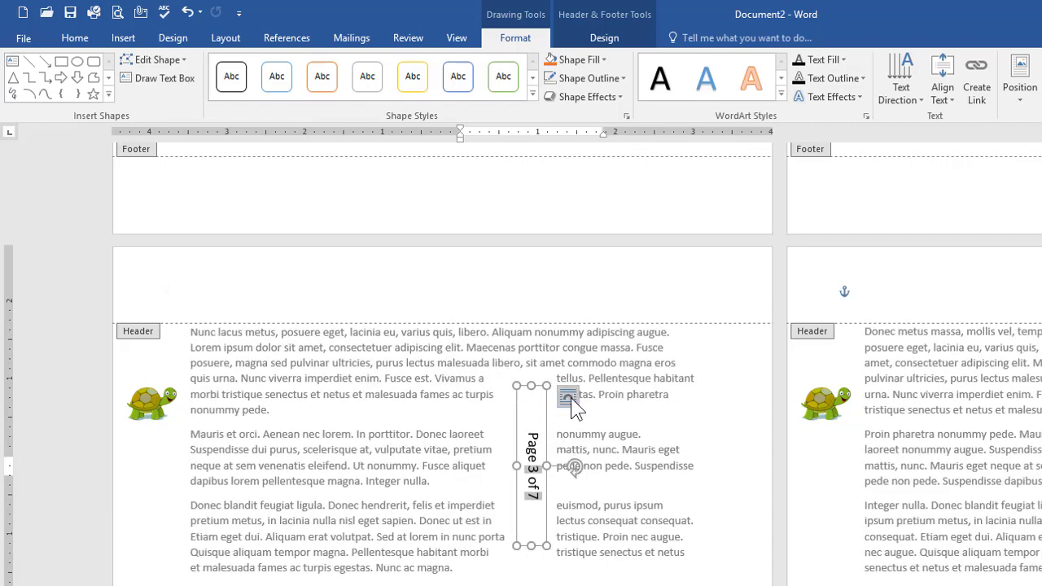
left_click(568, 397)
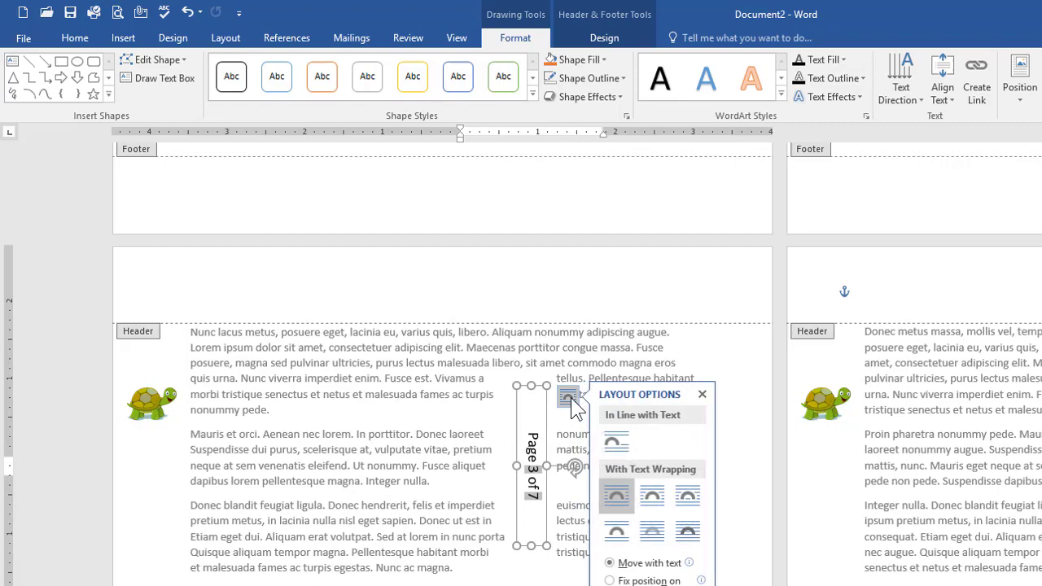
left_click(687, 530)
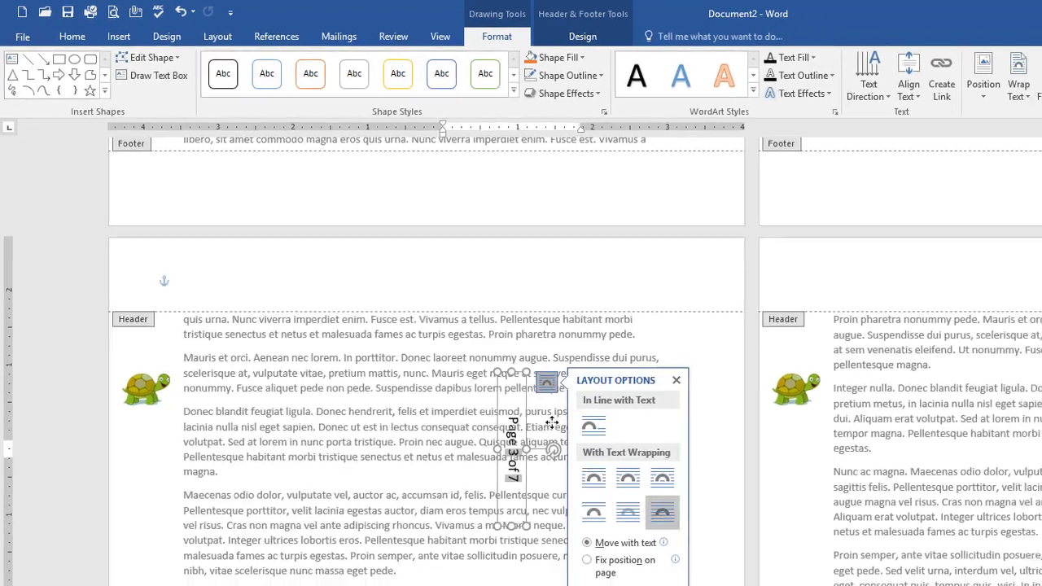
Step: Move the rotated page-number box into the page's right margin and return to editing the document body
left_click_drag(550, 410, 732, 470)
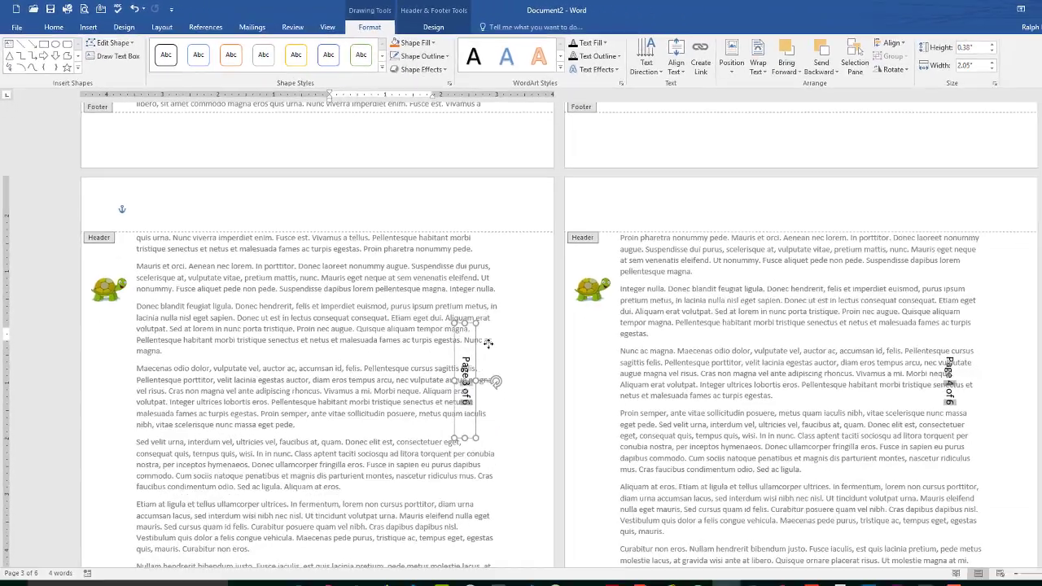
left_click_drag(490, 315, 494, 315)
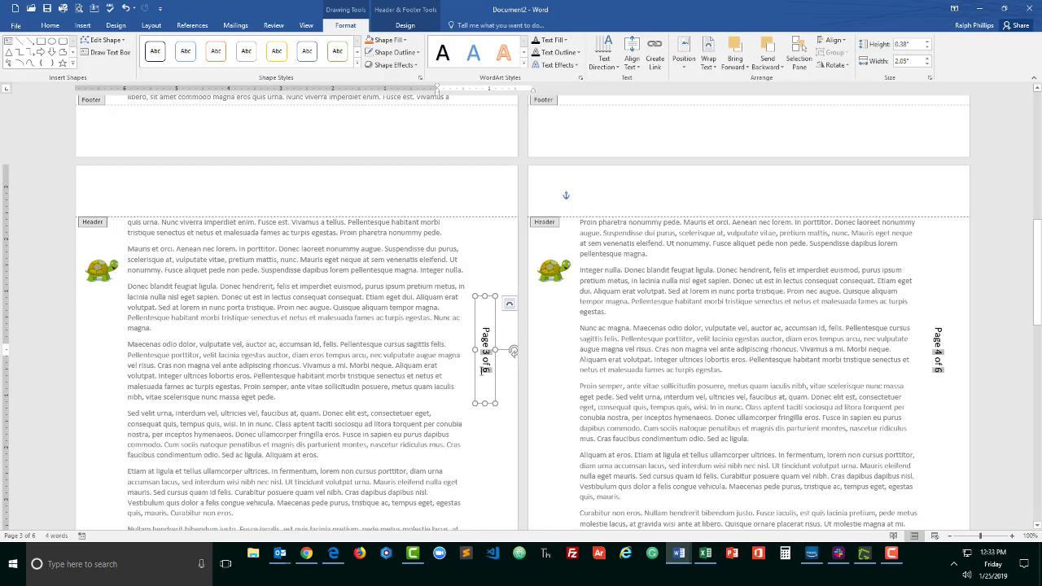
double_click(282, 302)
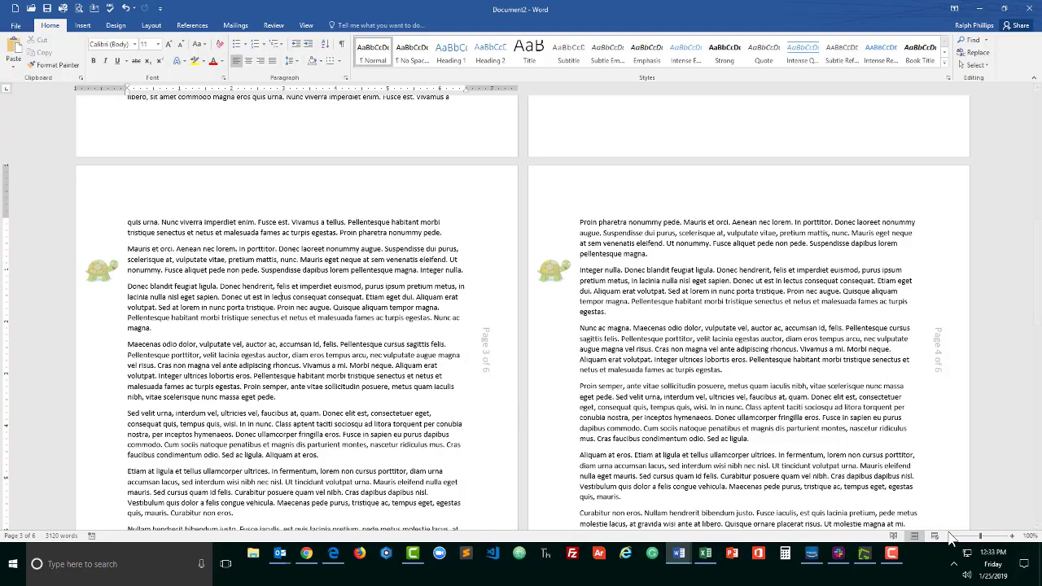
Step: Examine the turtle and page-number box across all pages at 30% zoom, then return to 100%
scroll(953, 544, "down", 7, "ctrl")
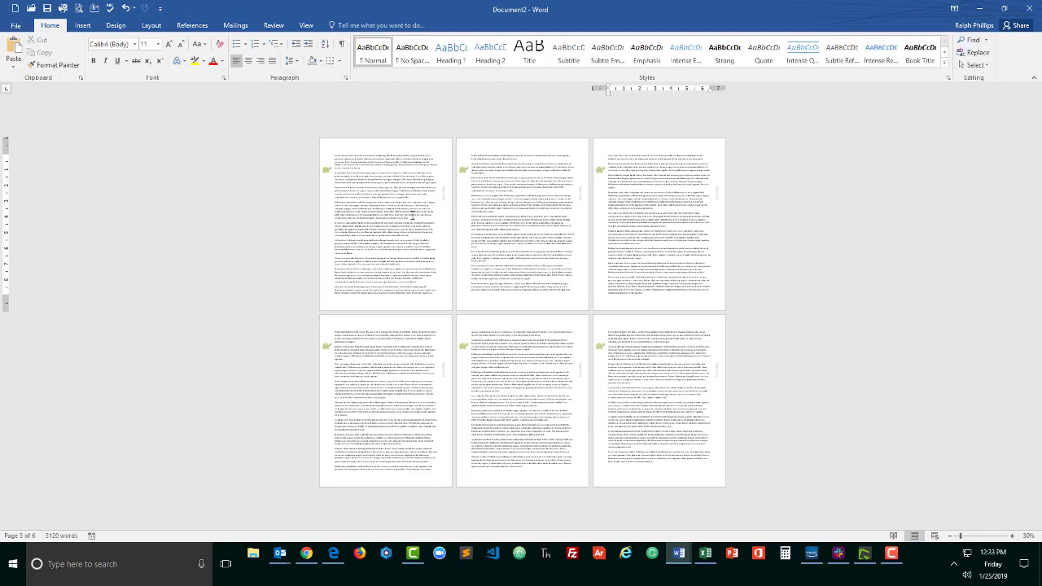
left_click(1013, 537)
left_click(1013, 536)
left_click(1012, 537)
left_click(1013, 536)
left_click(1013, 537)
left_click(1012, 536)
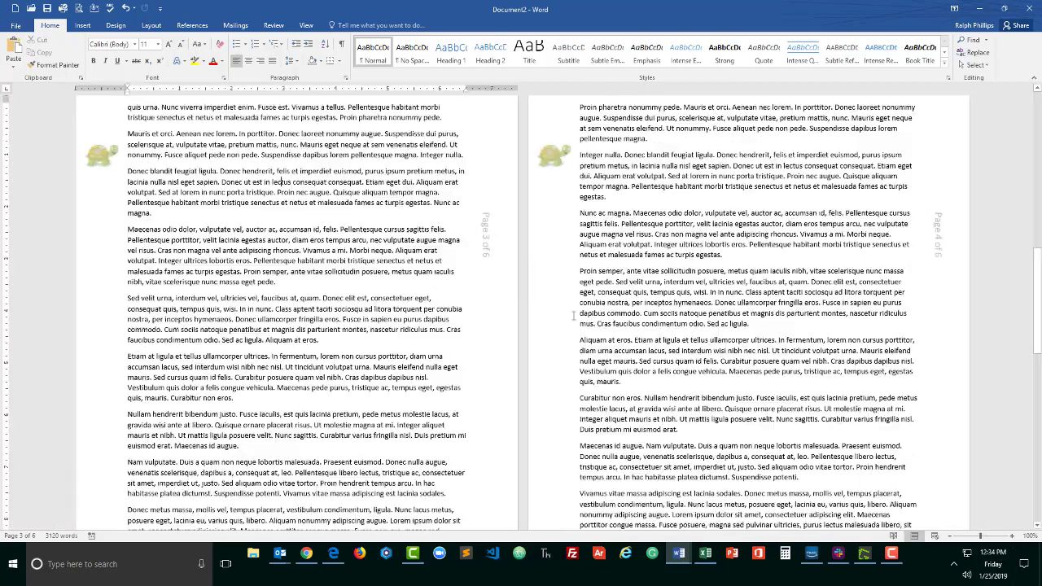
left_click(1012, 536)
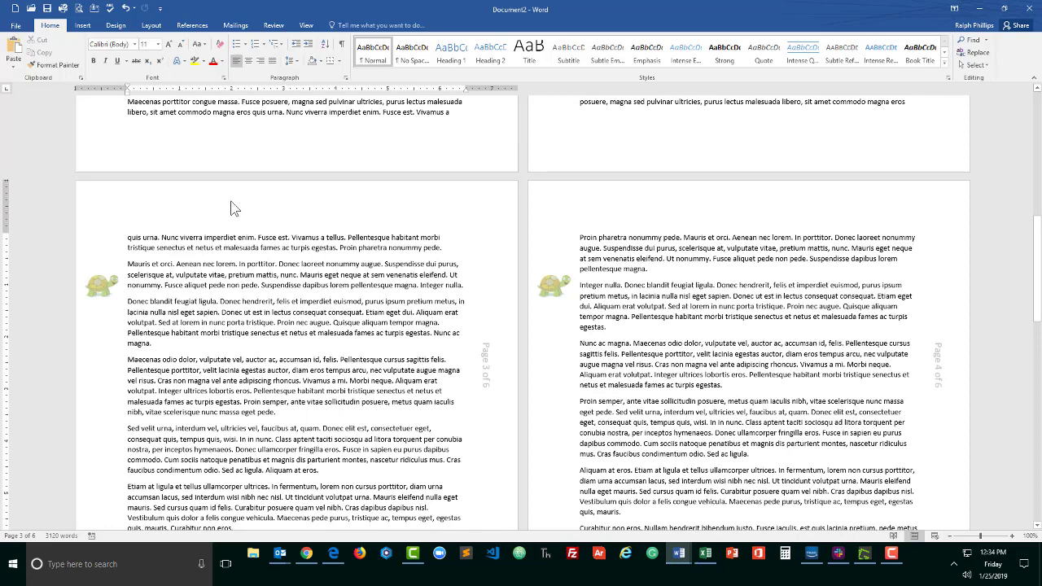